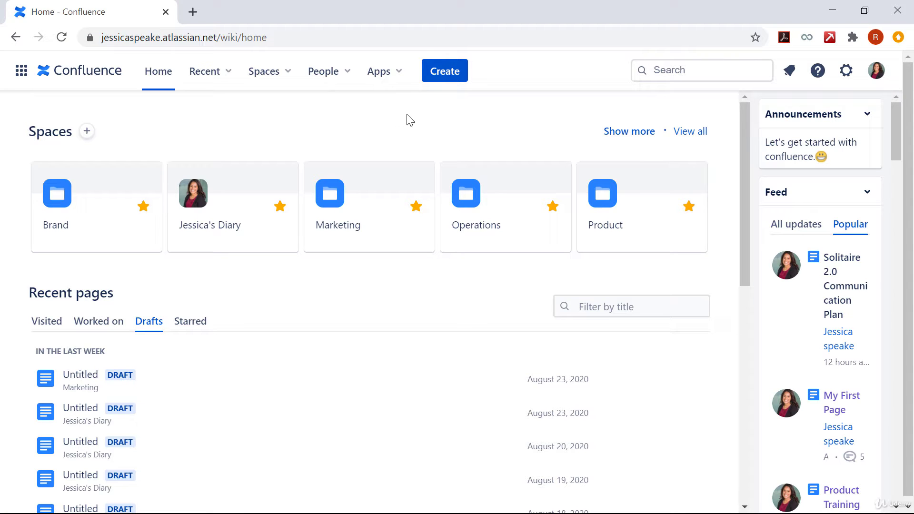
Open the Marketing space and create a blank page in it.
{"action": "left_click", "coordinate": [359, 206]}
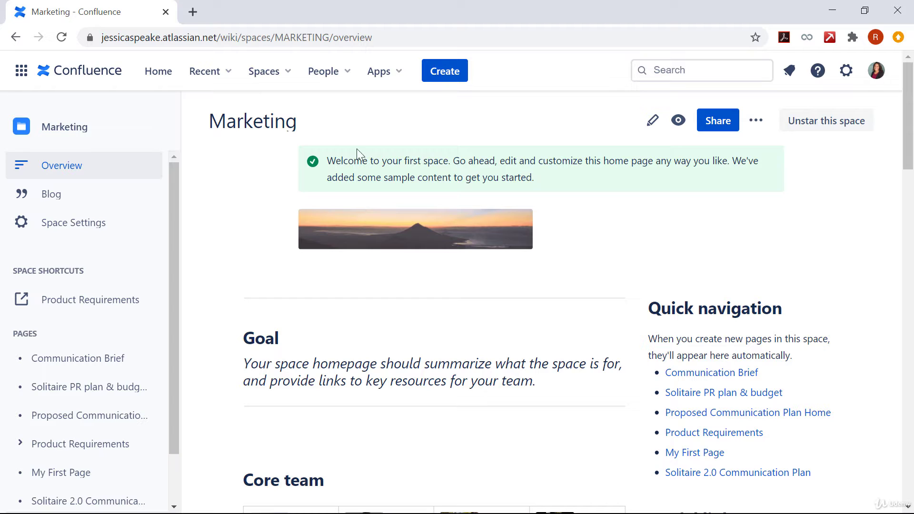
{"action": "left_click", "coordinate": [439, 76]}
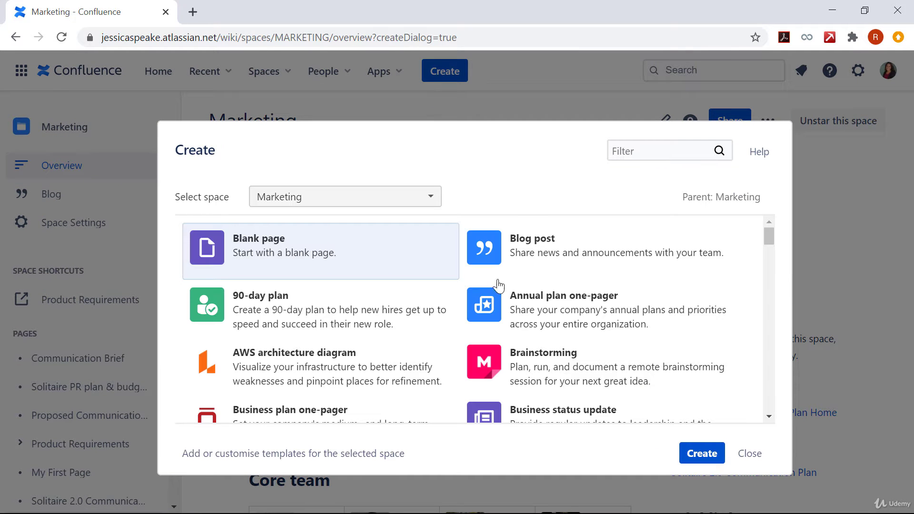
{"action": "left_click", "coordinate": [723, 456]}
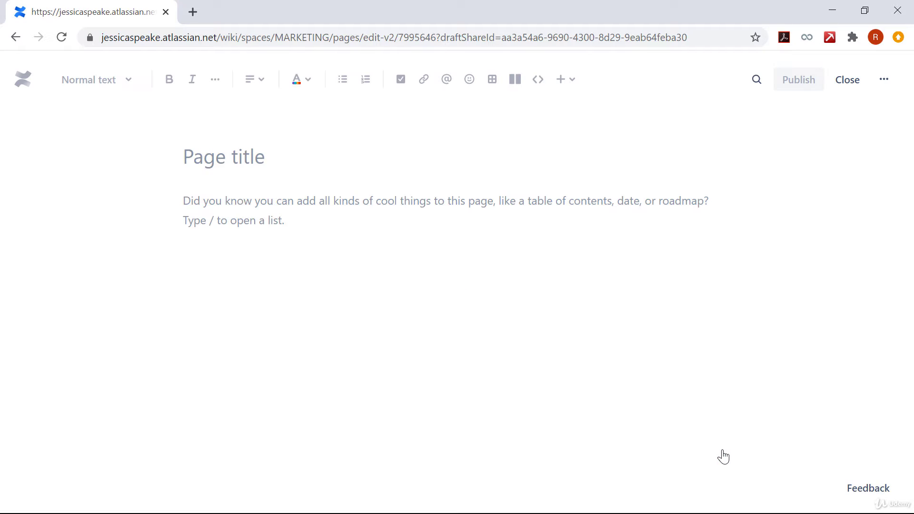
Write "This is a draft page." in the page body and close the editor without publishing.
{"action": "left_click", "coordinate": [229, 244]}
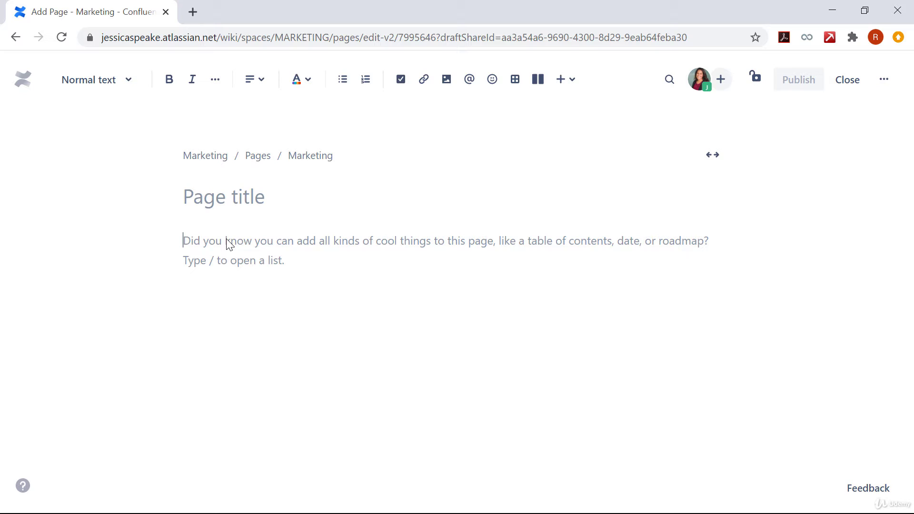
{"action": "type", "text": "This is a "}
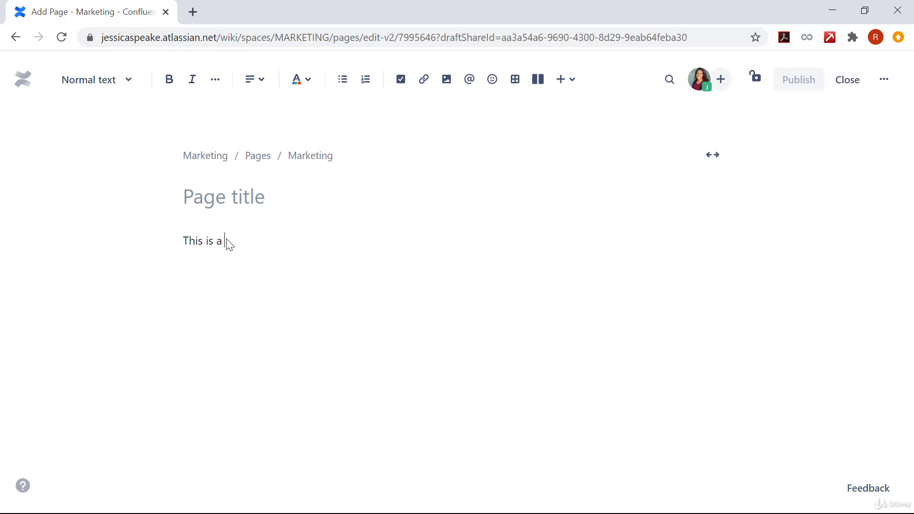
{"action": "type", "text": "draft page."}
{"action": "left_click", "coordinate": [844, 81]}
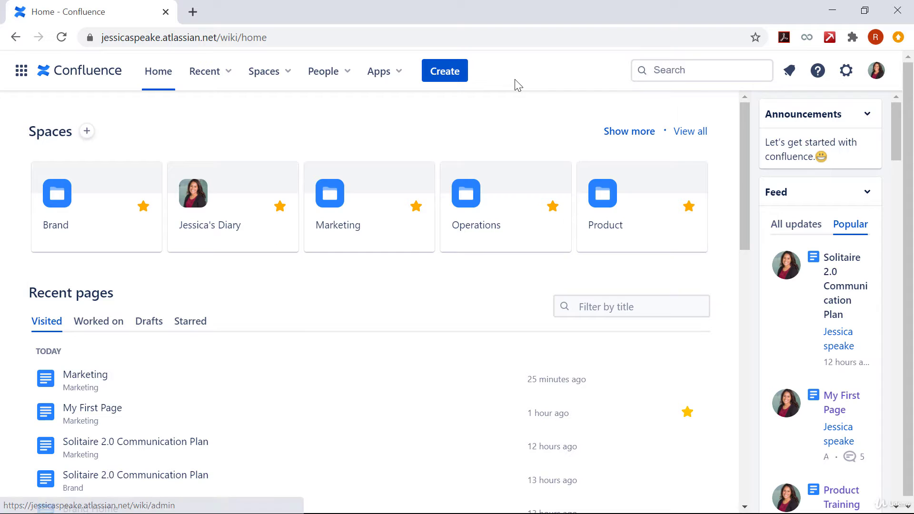
View the drafts among the recent pages, reloading the home page to refresh the list.
{"action": "left_click", "coordinate": [161, 328]}
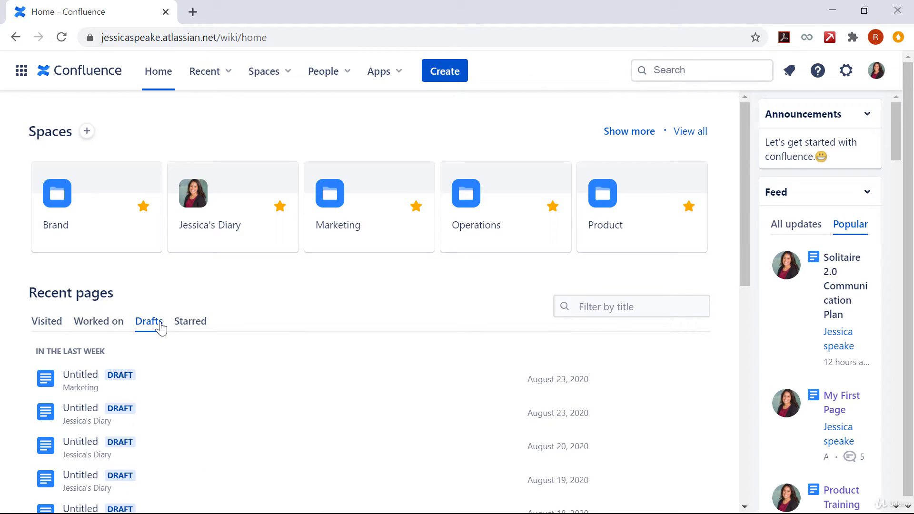
{"action": "left_click", "coordinate": [226, 38]}
{"action": "key", "text": "Return"}
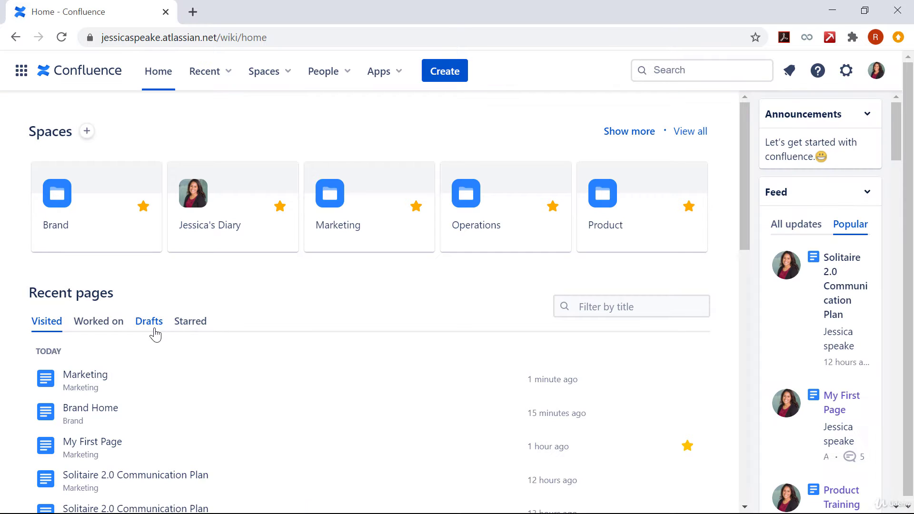
{"action": "left_click", "coordinate": [154, 329]}
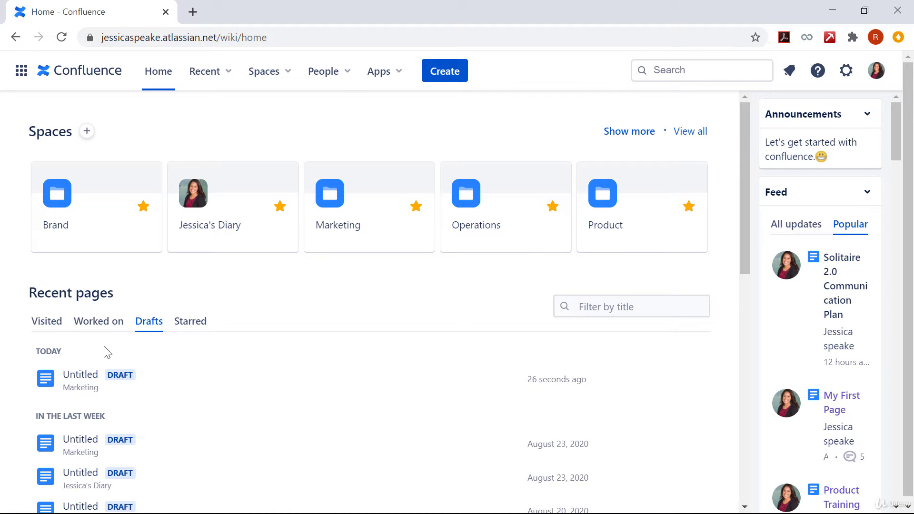
Reopen today's untitled Marketing draft, title it "Draft_page", and close the editor without publishing.
{"action": "left_click", "coordinate": [124, 396]}
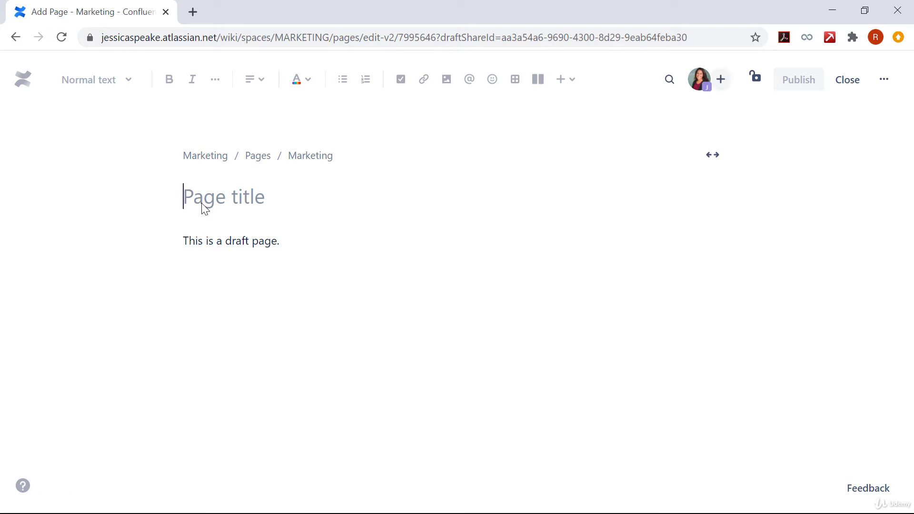
{"action": "type", "text": "Dra"}
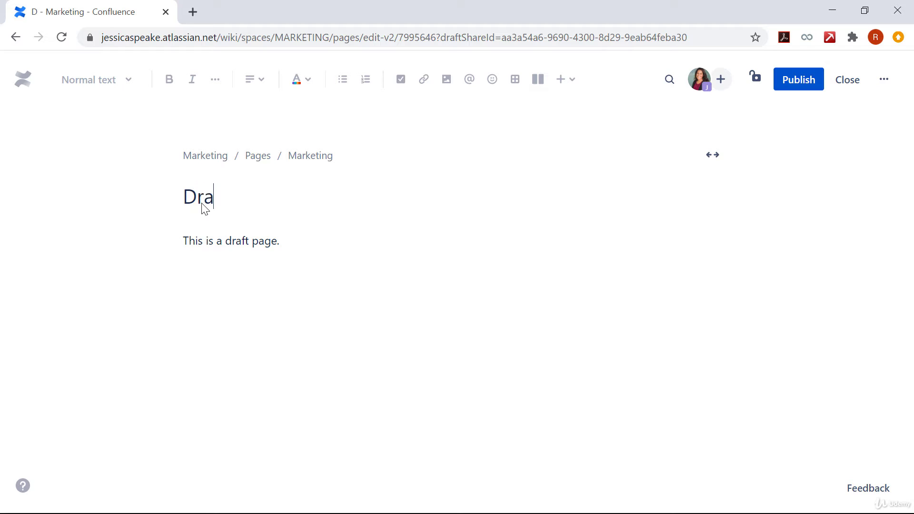
{"action": "type", "text": "ft_"}
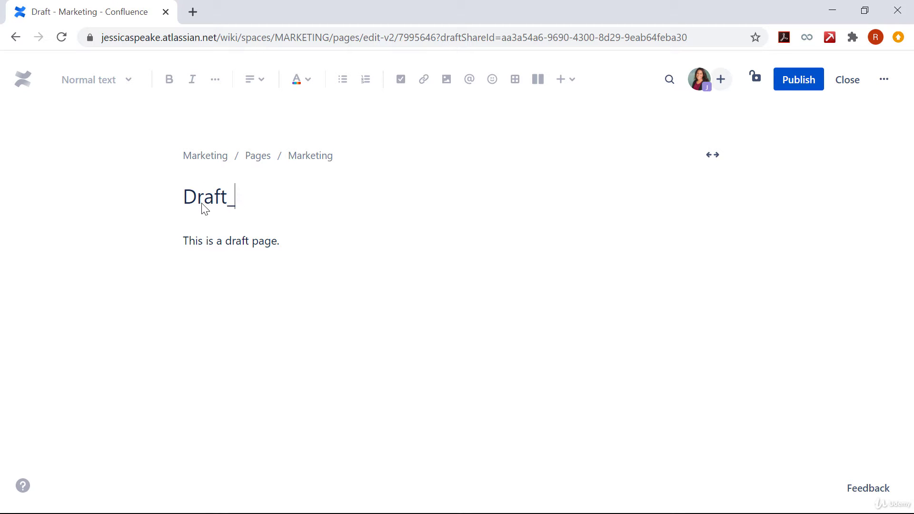
{"action": "type", "text": "page"}
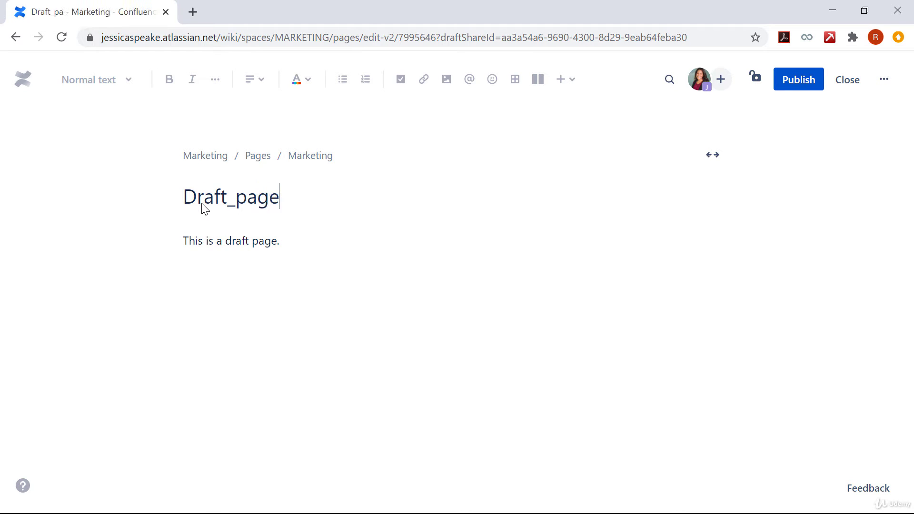
{"action": "left_click", "coordinate": [852, 81]}
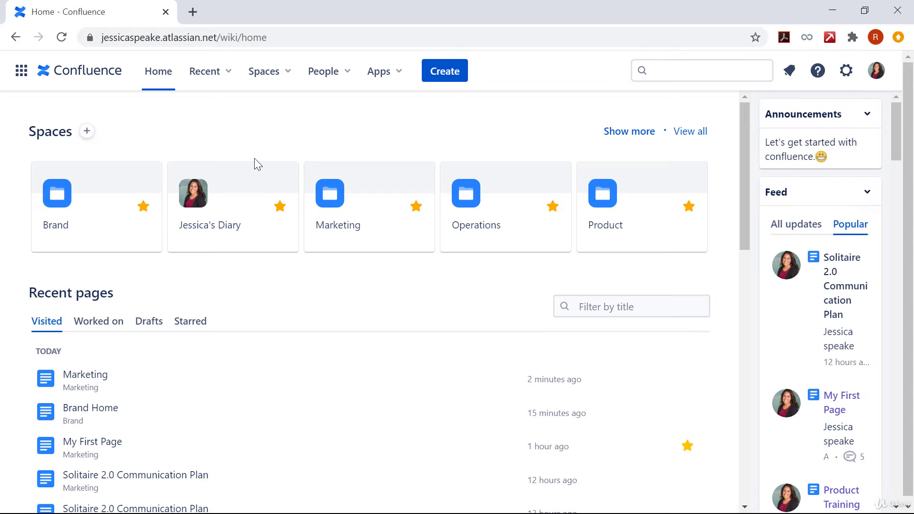
Reopen the Draft_page draft and insert a status label reading "WORK IN PROGRESS" after the body sentence.
{"action": "left_click", "coordinate": [140, 324]}
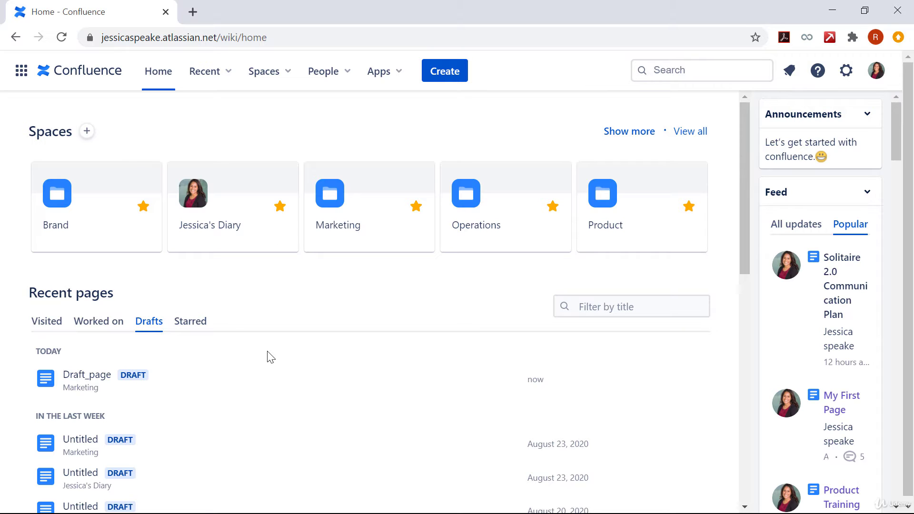
{"action": "left_click", "coordinate": [74, 388]}
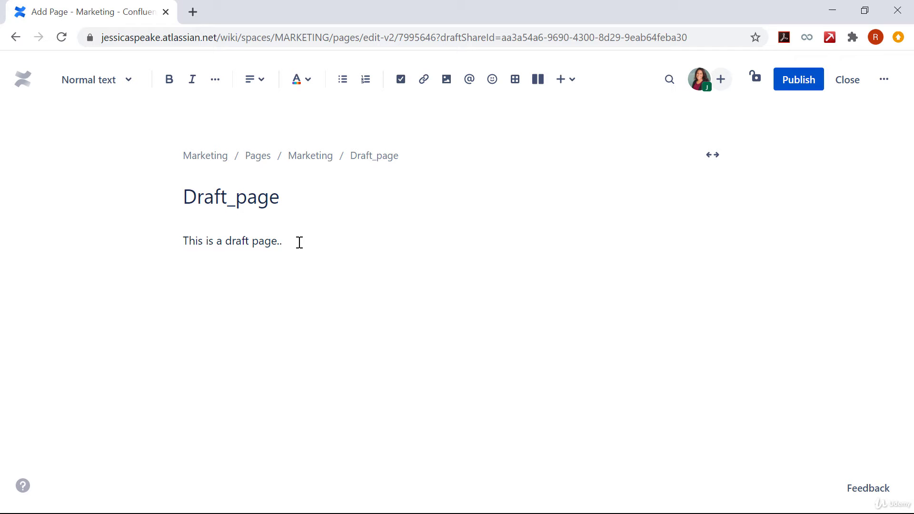
{"action": "type", "text": "/stat"}
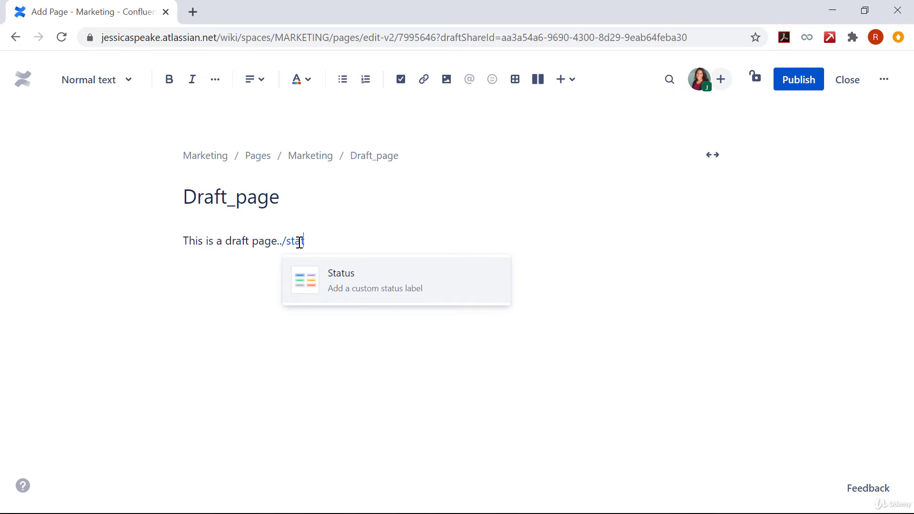
{"action": "key", "text": "Return"}
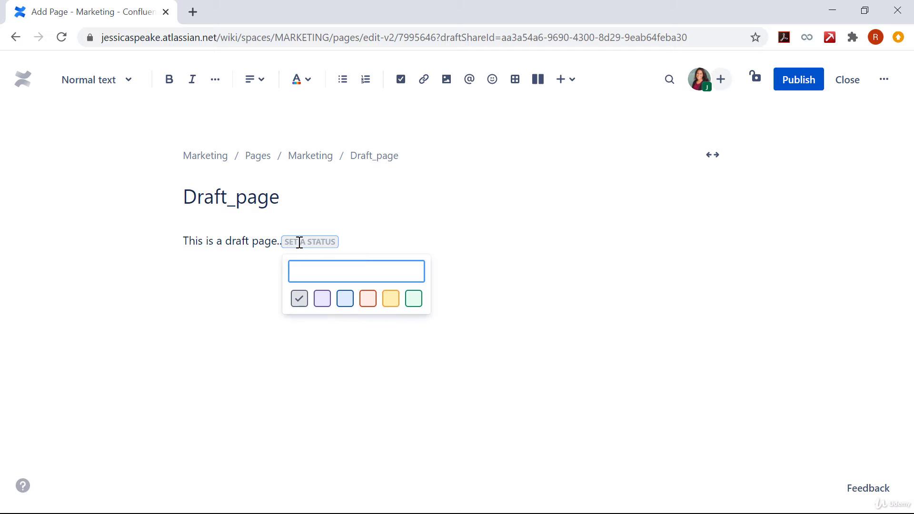
{"action": "type", "text": "WORK IN "}
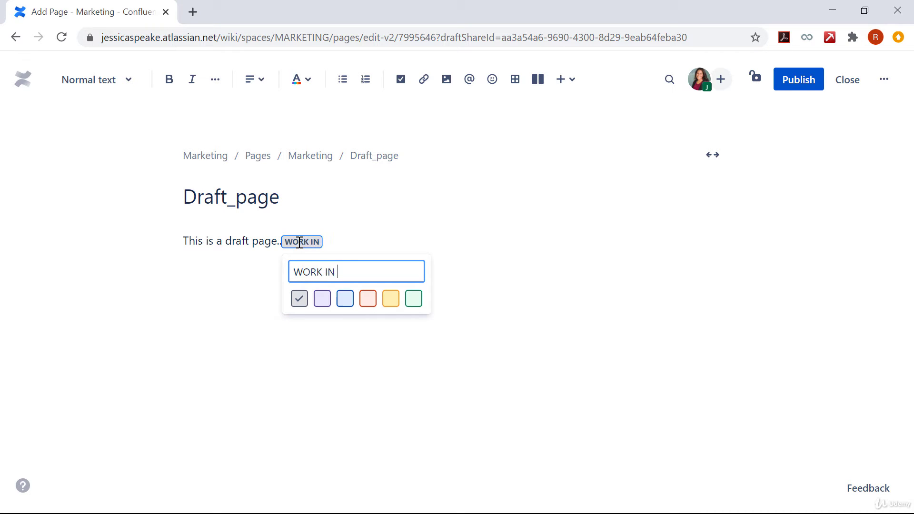
{"action": "type", "text": "PRPGRESS"}
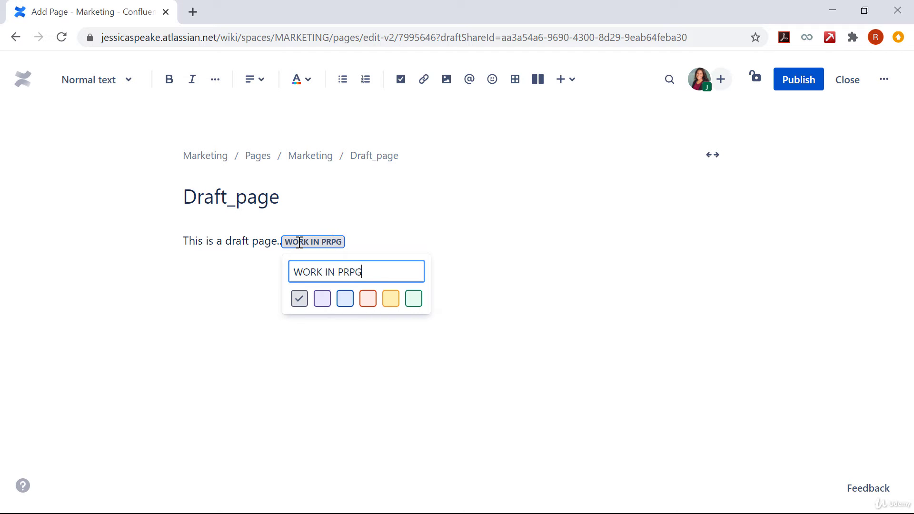
{"action": "key", "text": "Left"}
{"action": "key", "text": "Left"}
{"action": "key", "text": "Left"}
{"action": "key", "text": "Left"}
{"action": "key", "text": "Left"}
{"action": "key", "text": "BackSpace"}
{"action": "type", "text": "O"}
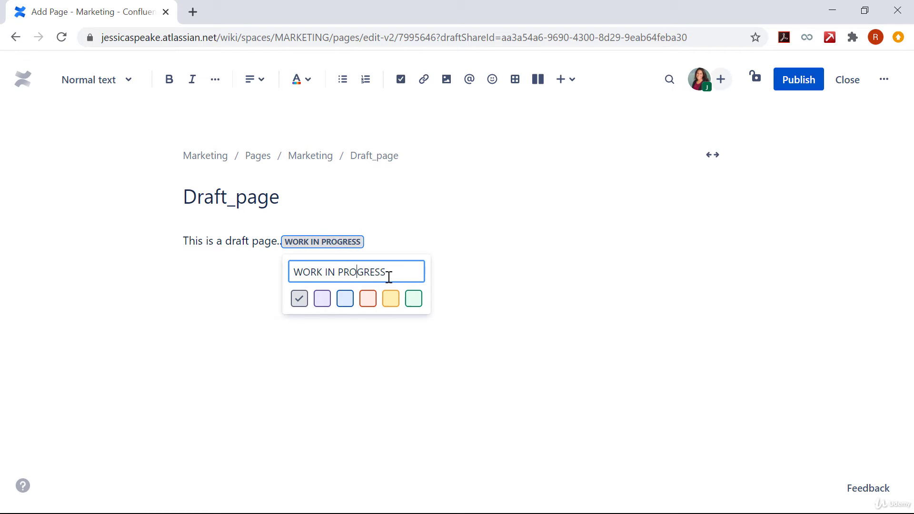
Color the status label yellow and publish the page.
{"action": "left_click", "coordinate": [396, 302]}
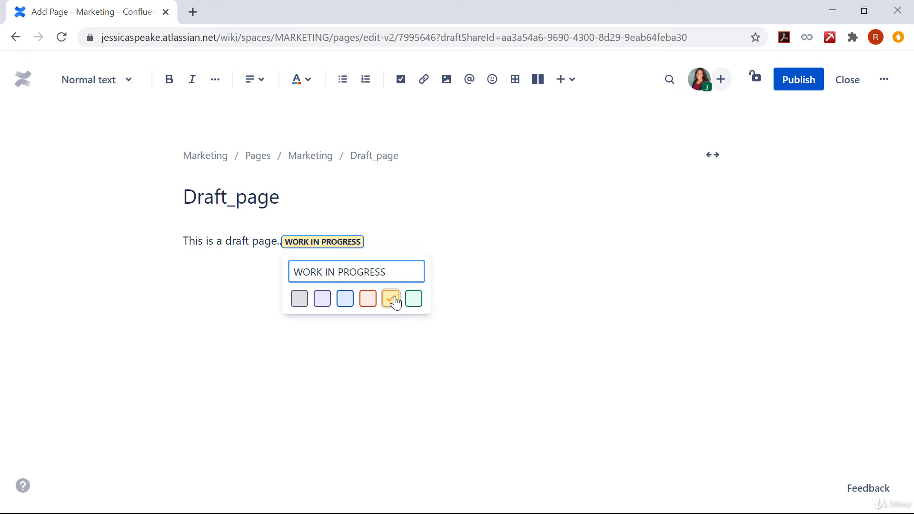
{"action": "left_click", "coordinate": [476, 302]}
{"action": "left_click", "coordinate": [805, 90]}
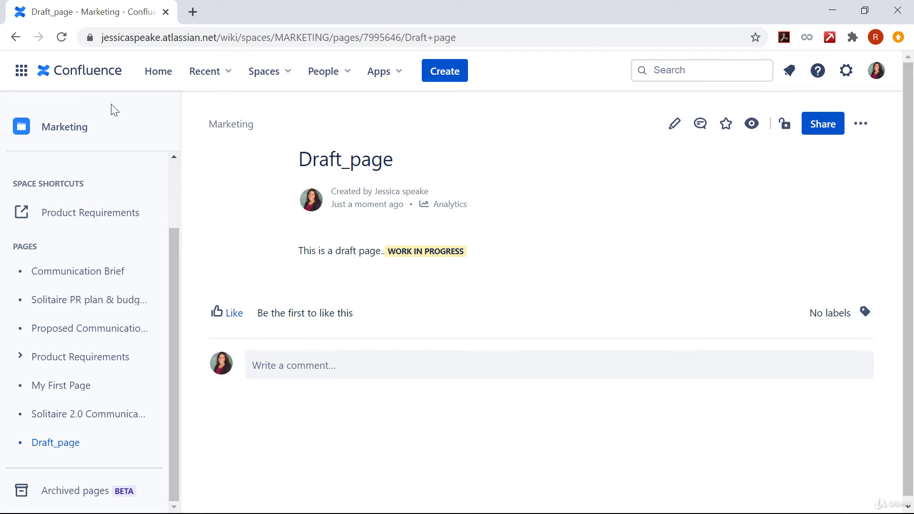
Return to the home page and review the worked-on pages and the remaining drafts.
{"action": "left_click", "coordinate": [98, 84]}
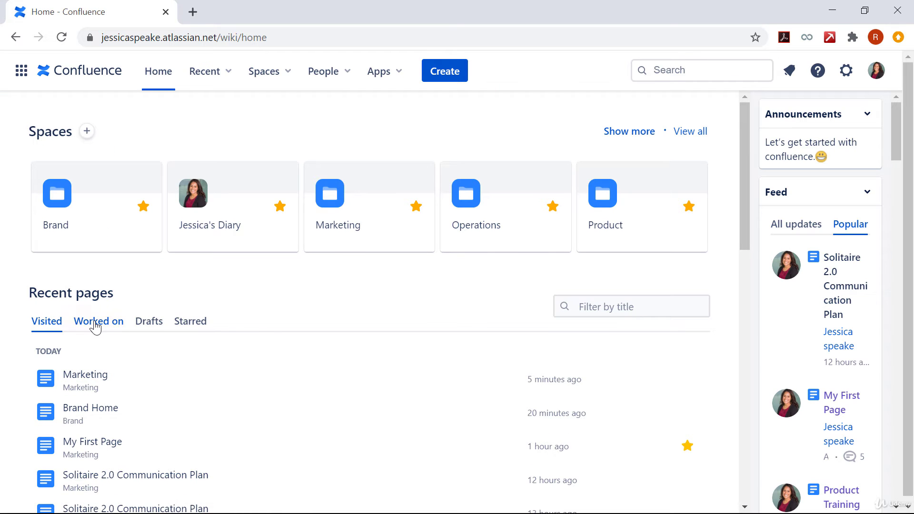
{"action": "left_click", "coordinate": [95, 327]}
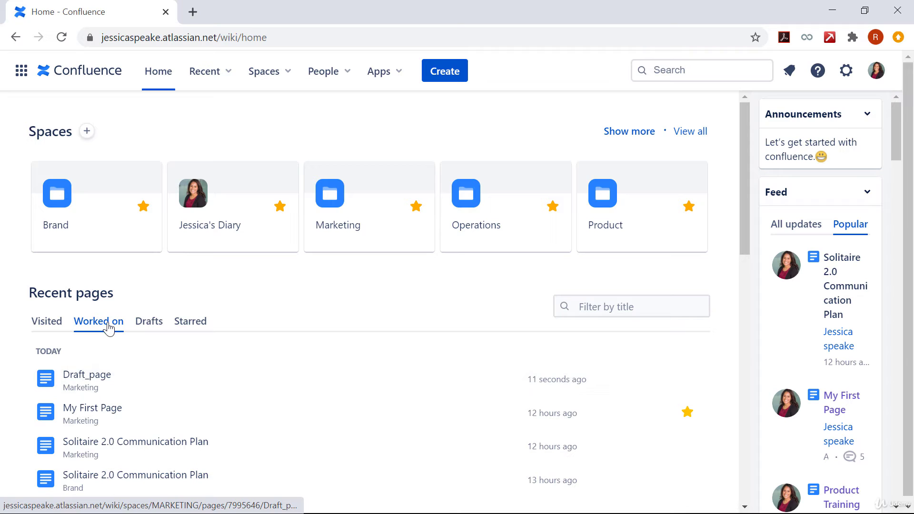
{"action": "left_click", "coordinate": [151, 325]}
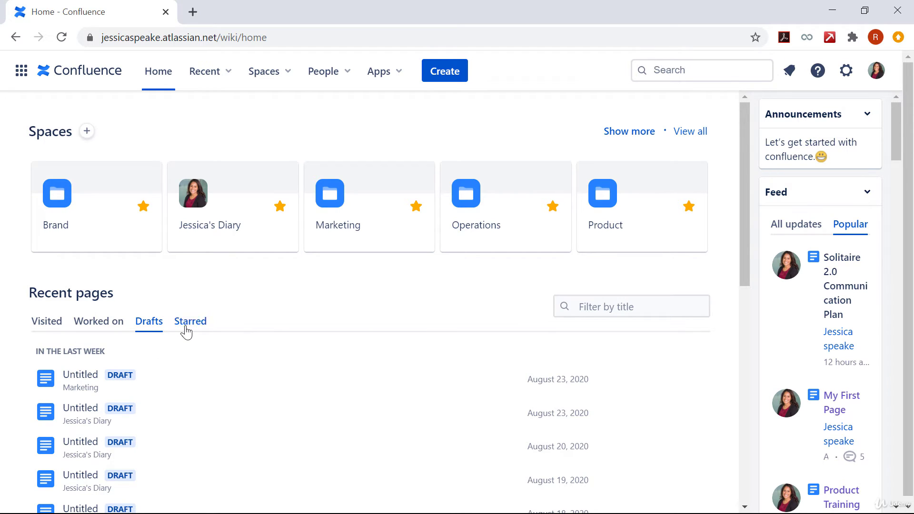
Open Draft_page from the worked-on pages and move it to the Brand space under the parent page Brand Home.
{"action": "left_click", "coordinate": [98, 330]}
{"action": "left_click", "coordinate": [86, 379]}
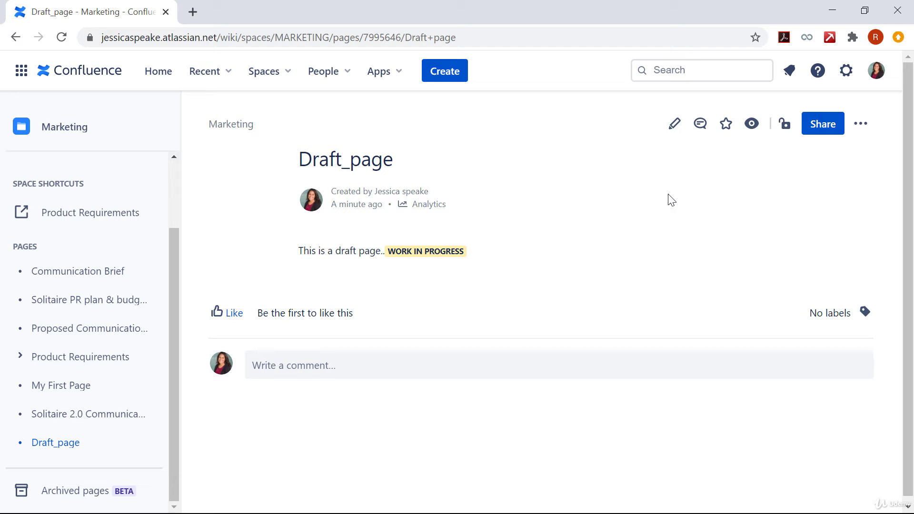
{"action": "left_click", "coordinate": [867, 128]}
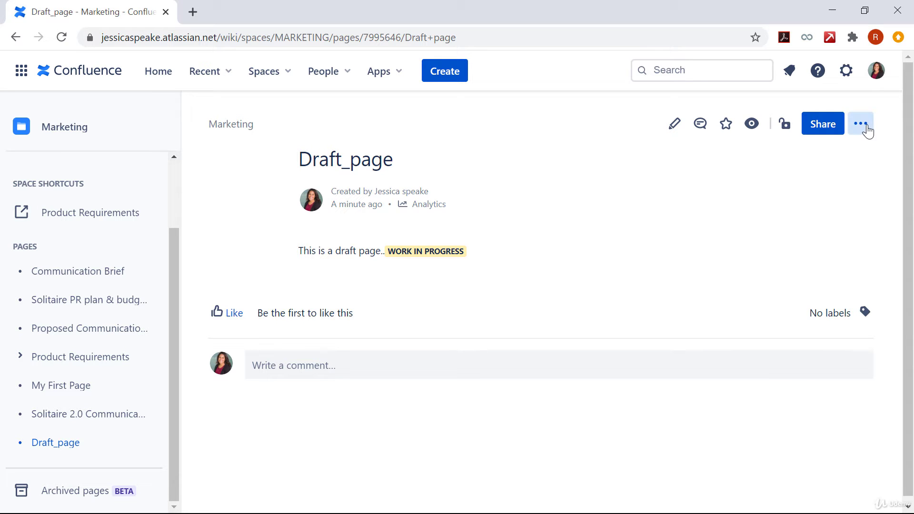
{"action": "scroll", "coordinate": [734, 436], "scroll_direction": "down", "scroll_amount": 1}
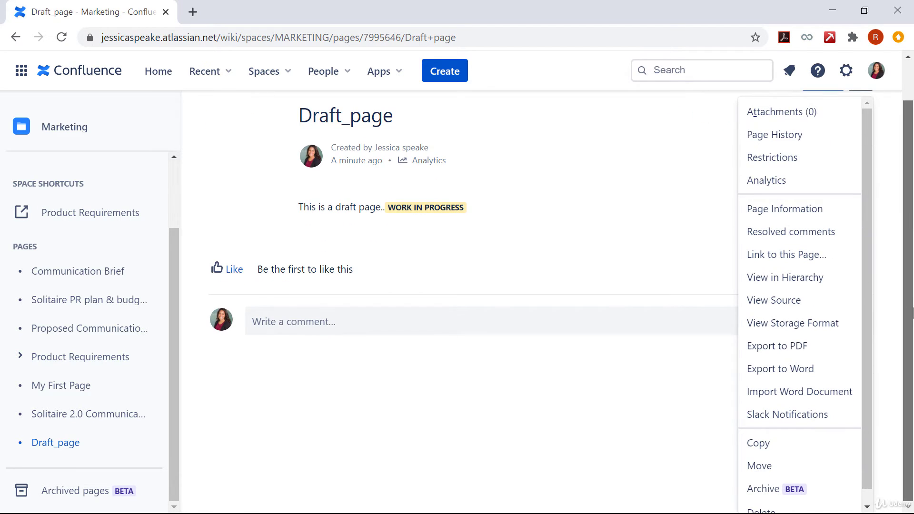
{"action": "left_click", "coordinate": [777, 470]}
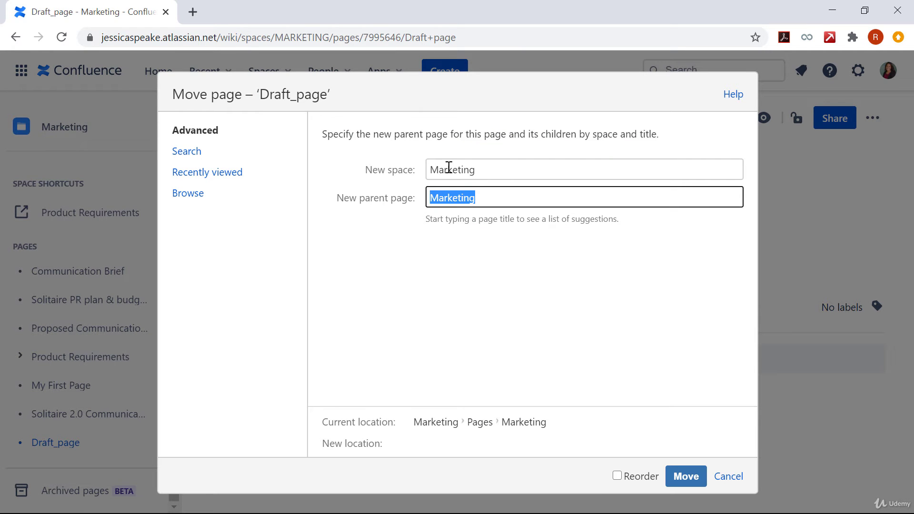
{"action": "left_click", "coordinate": [461, 169]}
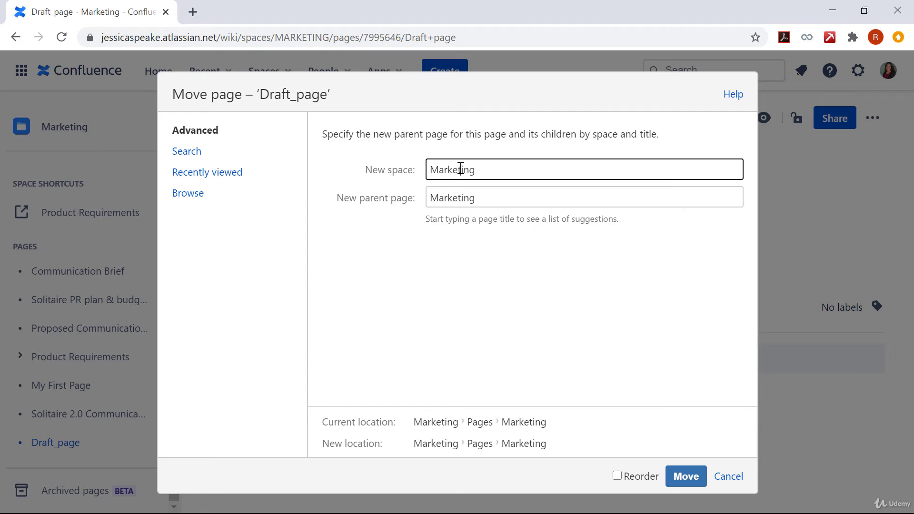
{"action": "left_click_drag", "start_coordinate": [489, 170], "coordinate": [367, 169]}
{"action": "type", "text": "brand"}
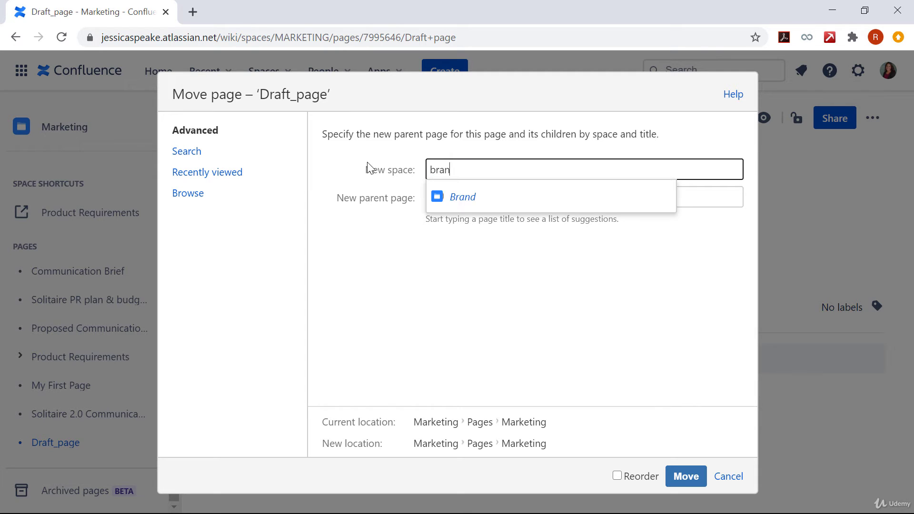
{"action": "left_click", "coordinate": [464, 198]}
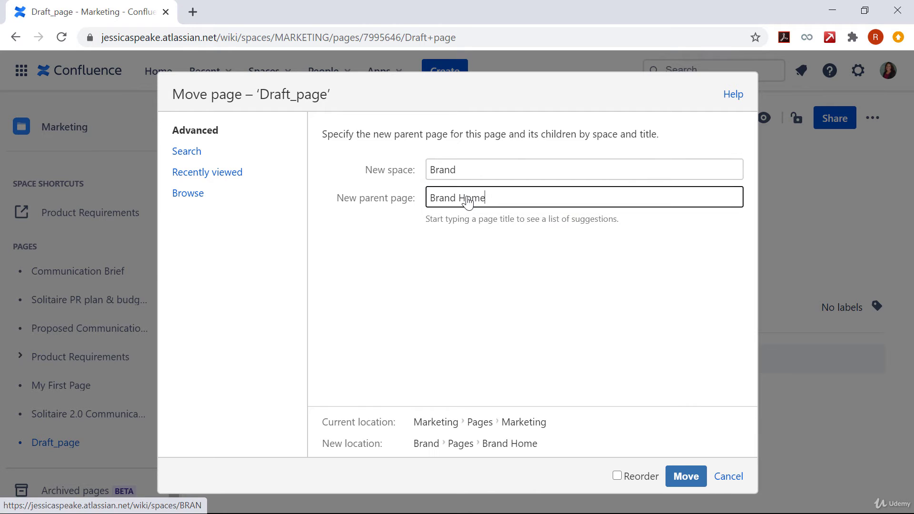
{"action": "left_click", "coordinate": [681, 478]}
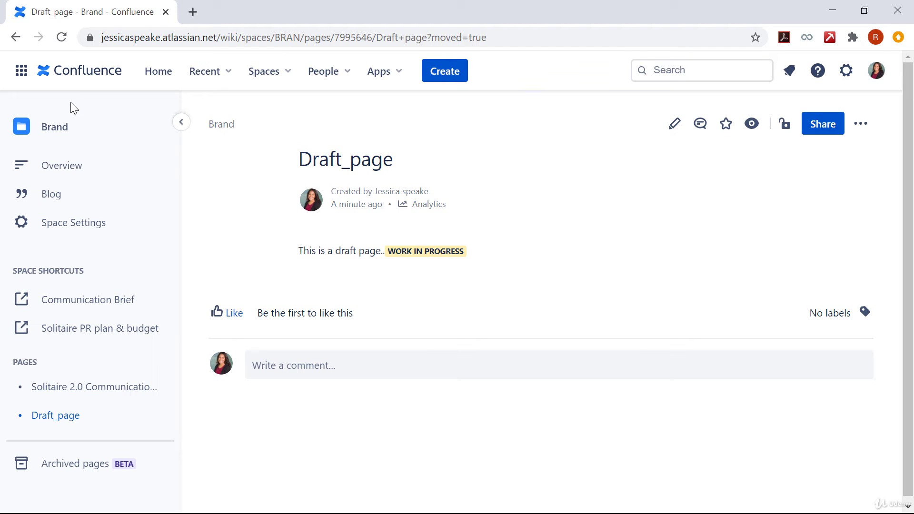
Restrict Draft_page so only specific people can view or edit, add your own account with Can edit permission, and apply the restriction.
{"action": "left_click", "coordinate": [786, 125]}
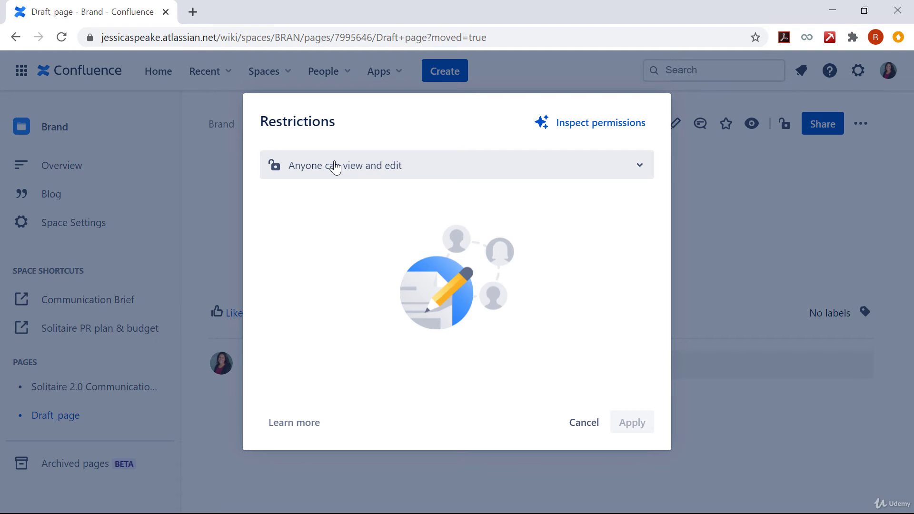
{"action": "left_click", "coordinate": [336, 168]}
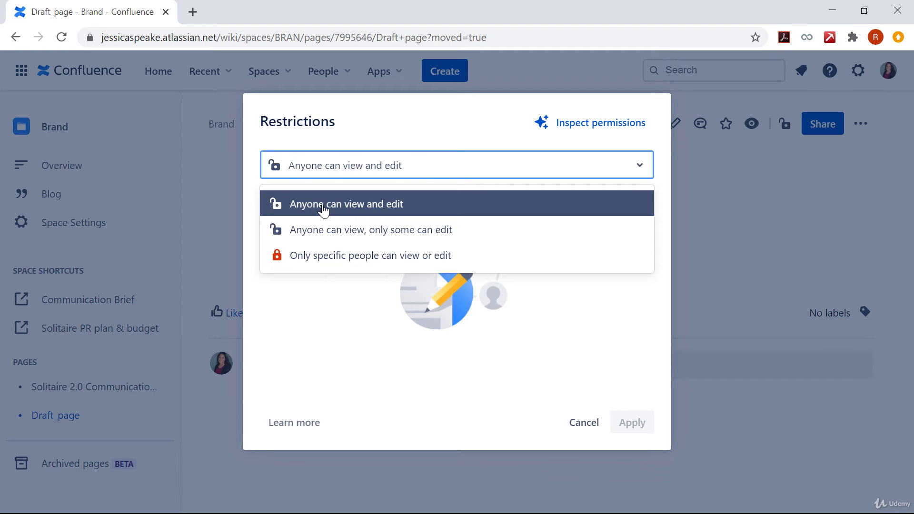
{"action": "left_click", "coordinate": [358, 260]}
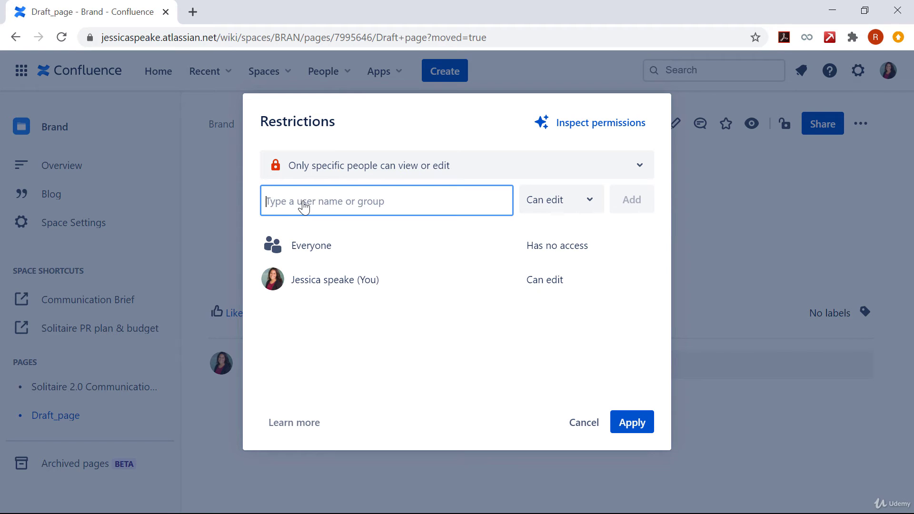
{"action": "type", "text": "j"}
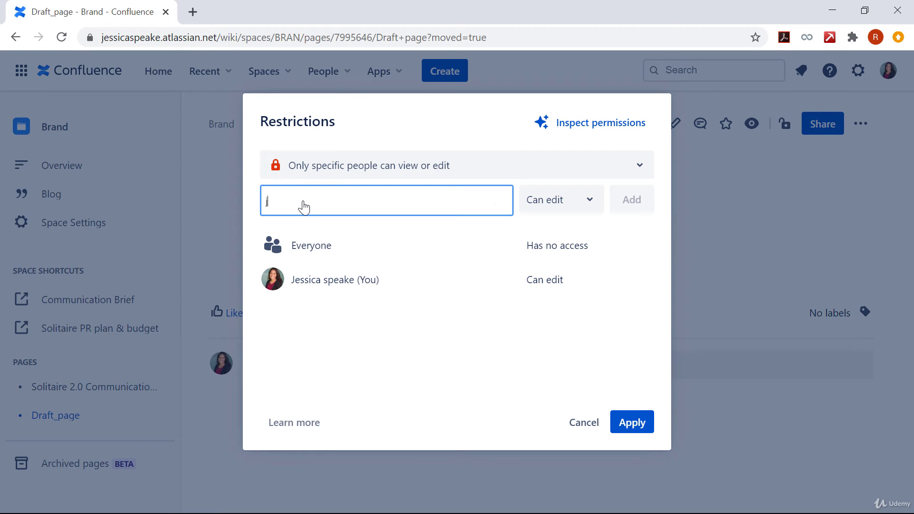
{"action": "type", "text": "essic"}
{"action": "left_click", "coordinate": [328, 244]}
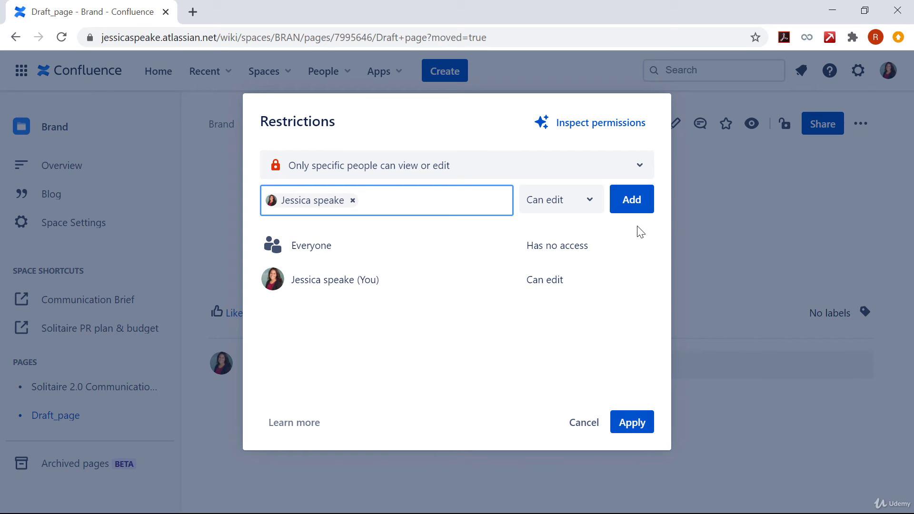
{"action": "left_click", "coordinate": [635, 210]}
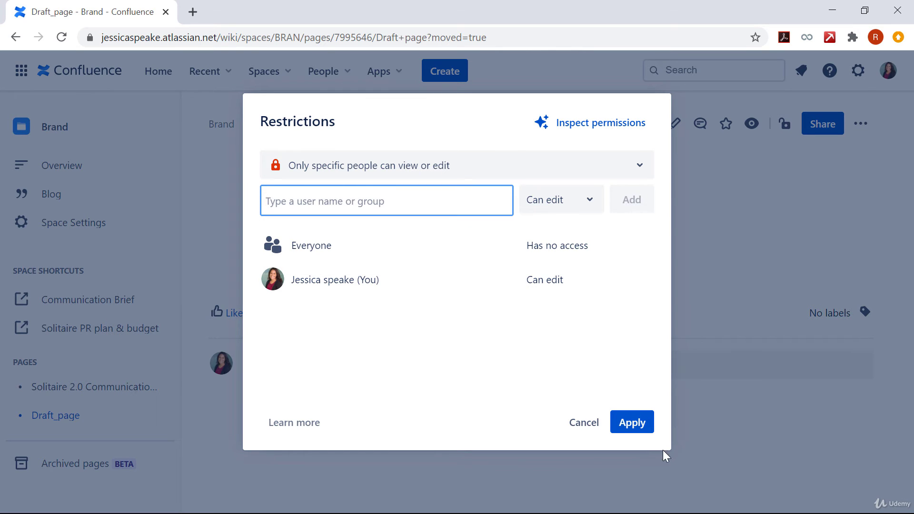
{"action": "left_click", "coordinate": [636, 431]}
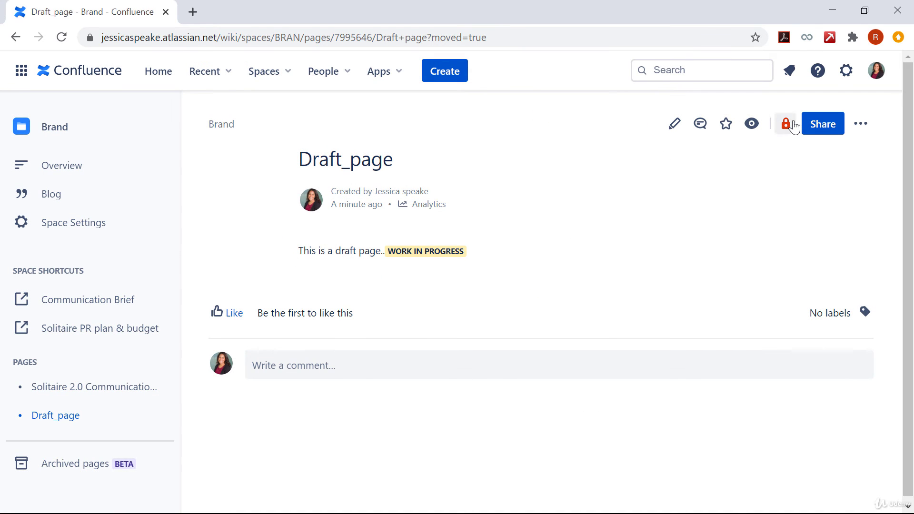
Reopen the Draft_page restrictions and add a colleague's user account with Can edit permission.
{"action": "left_click", "coordinate": [793, 125]}
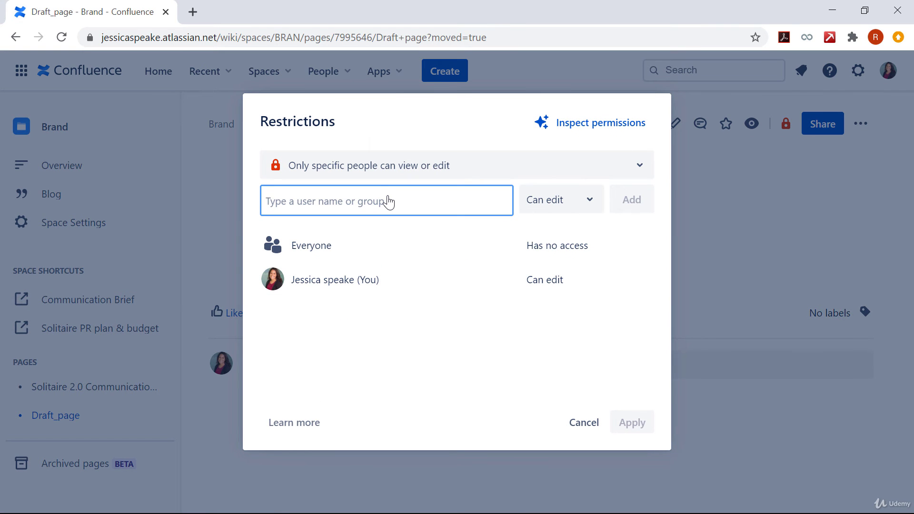
{"action": "type", "text": "A"}
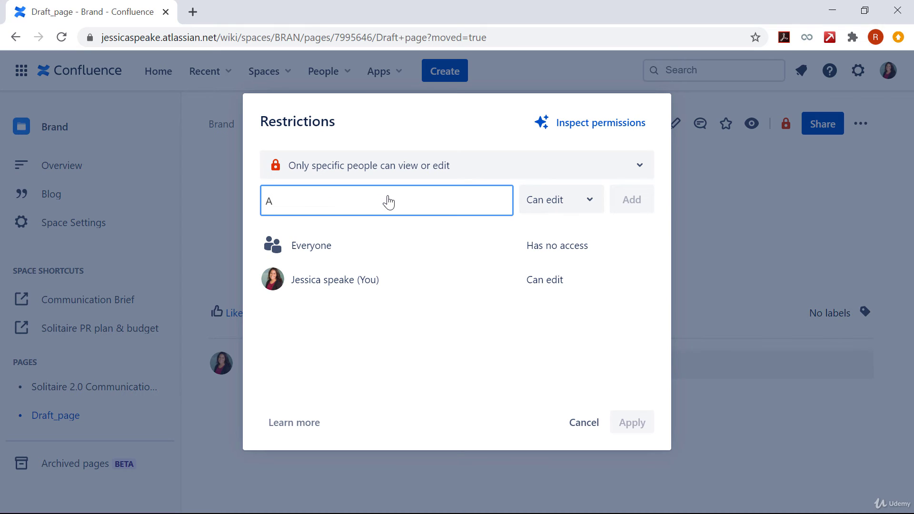
{"action": "type", "text": "nn"}
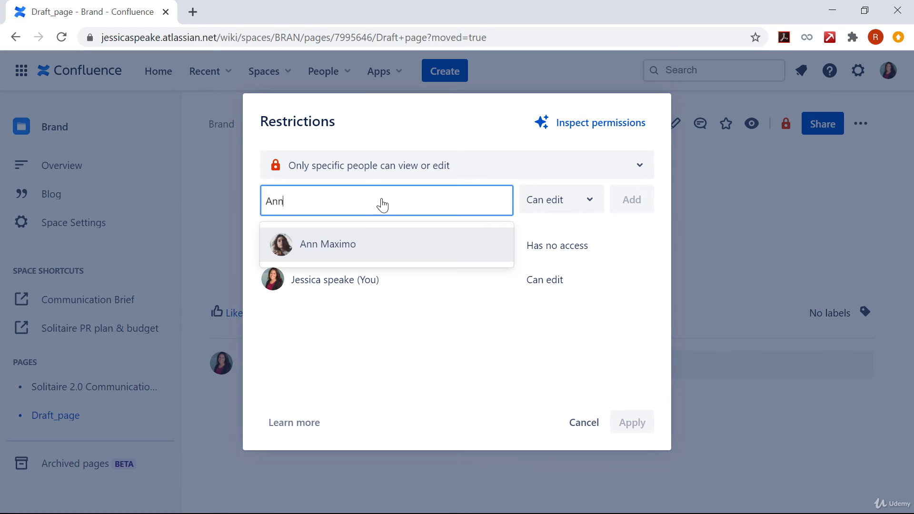
{"action": "left_click", "coordinate": [341, 245]}
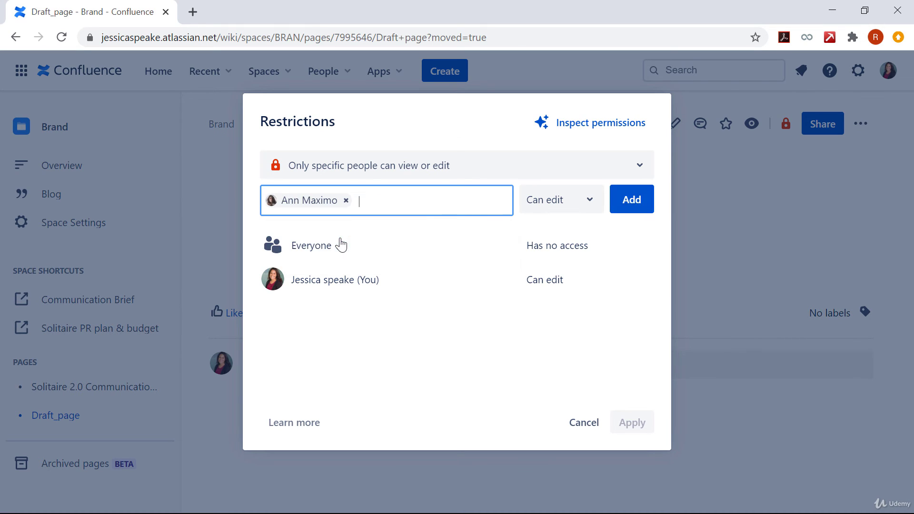
{"action": "left_click", "coordinate": [632, 200]}
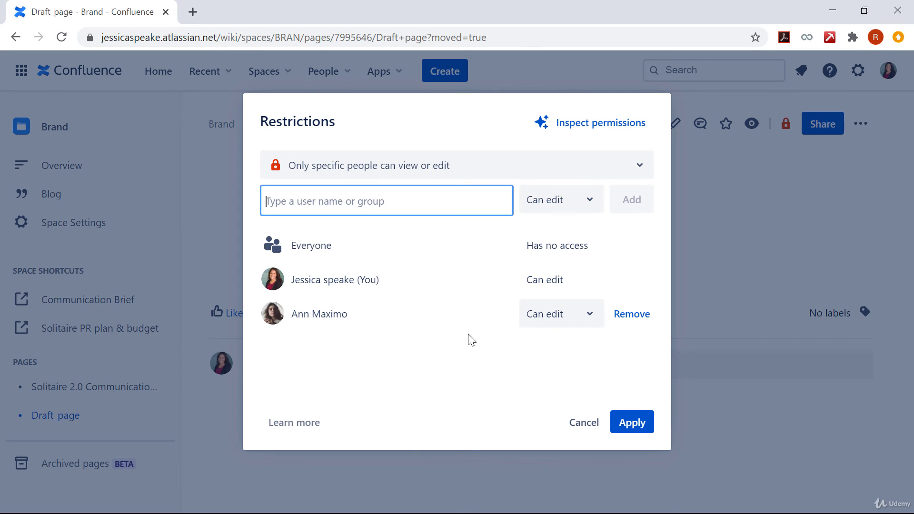
Change the added colleague's permission to Can view, and remove that colleague from the restrictions list.
{"action": "left_click", "coordinate": [553, 322]}
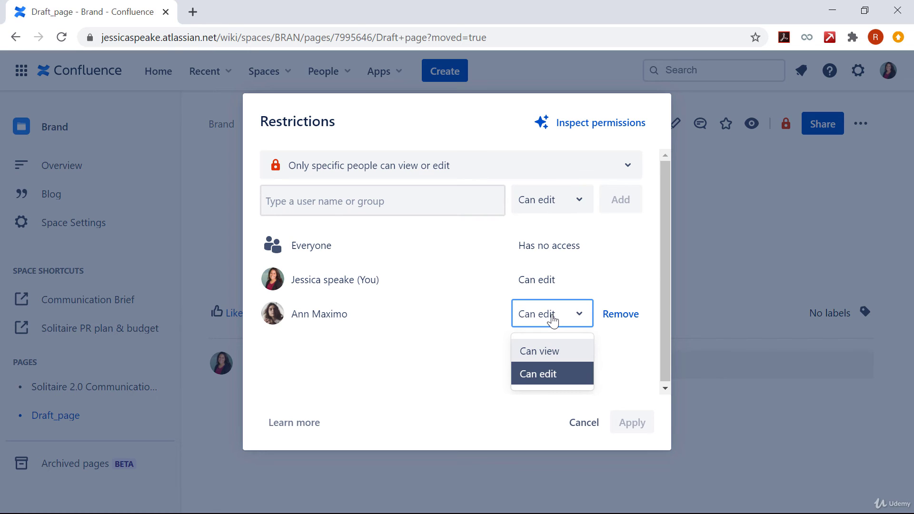
{"action": "left_click", "coordinate": [545, 353]}
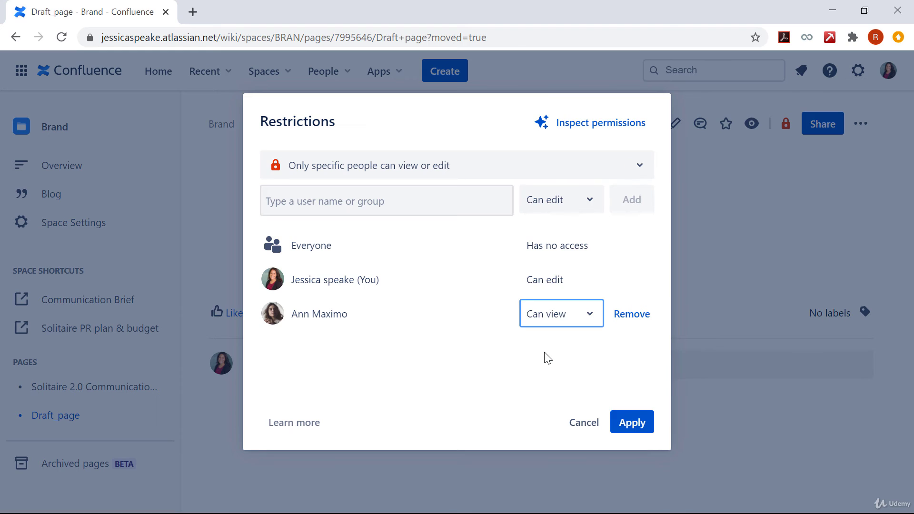
{"action": "left_click", "coordinate": [630, 316]}
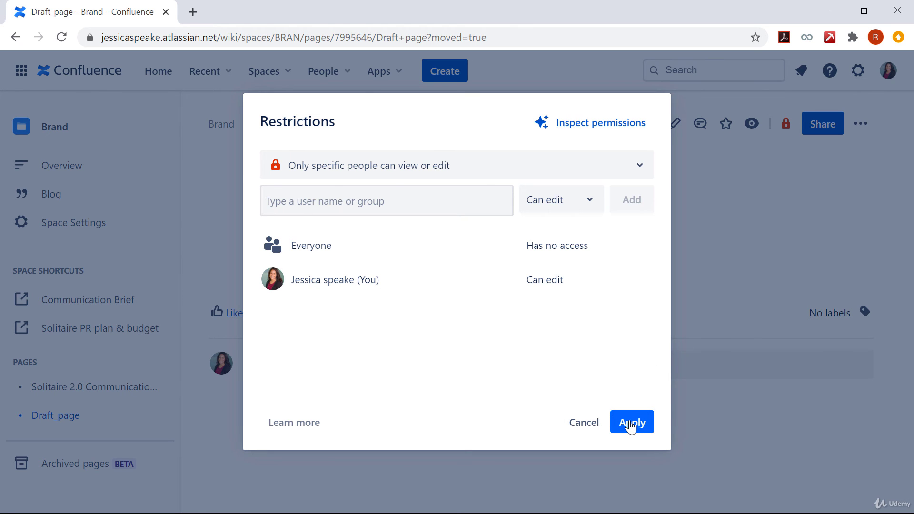
Add the colleague to the restrictions list again with Can edit permission and apply the restrictions.
{"action": "left_click", "coordinate": [432, 196]}
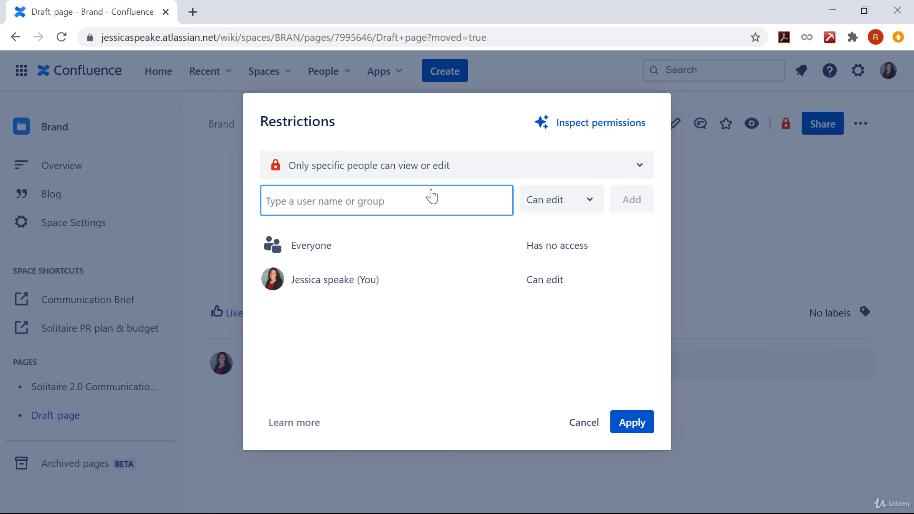
{"action": "type", "text": "ann"}
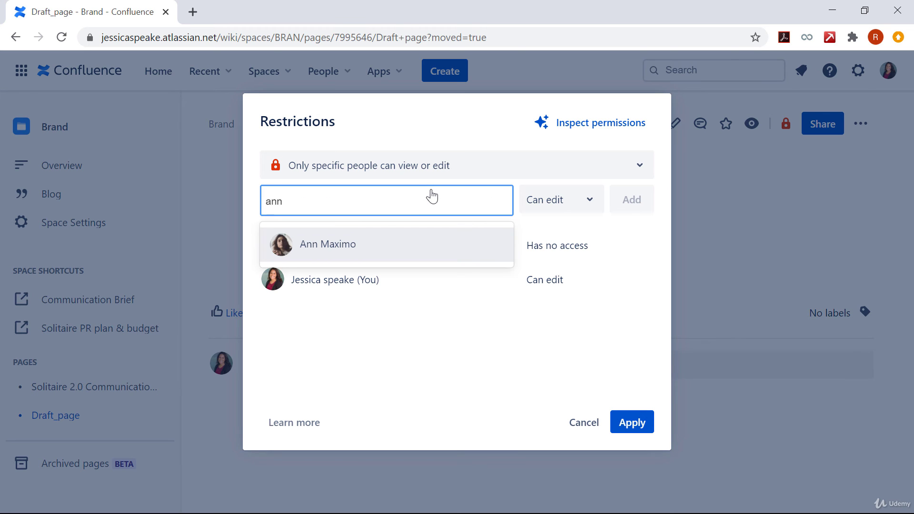
{"action": "left_click", "coordinate": [365, 245]}
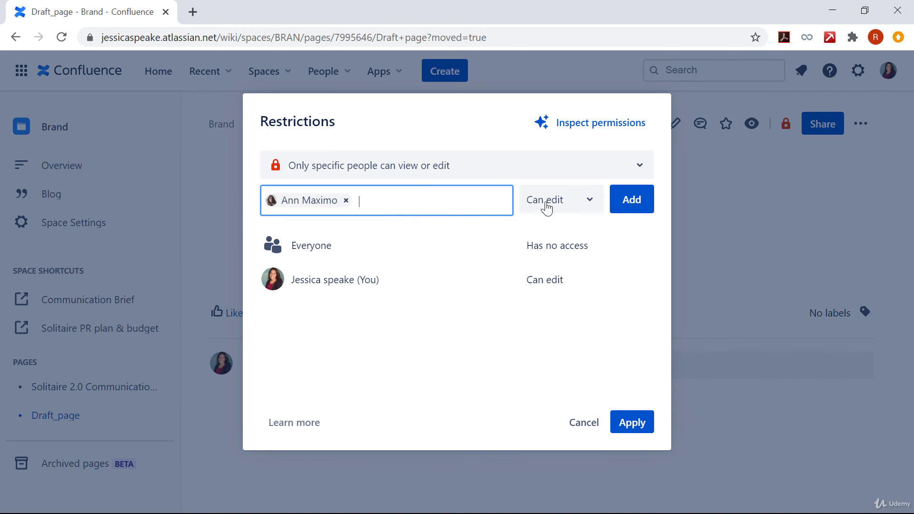
{"action": "left_click", "coordinate": [631, 206]}
{"action": "left_click", "coordinate": [629, 423]}
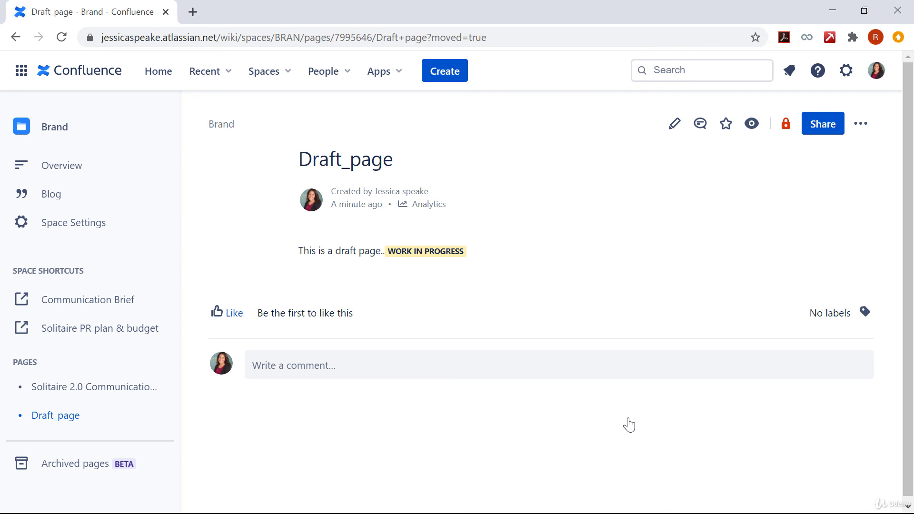
Examine the sharing options of Draft_page, including the name entry, link copying and restrictions notice, and close them without sending.
{"action": "left_click", "coordinate": [829, 135]}
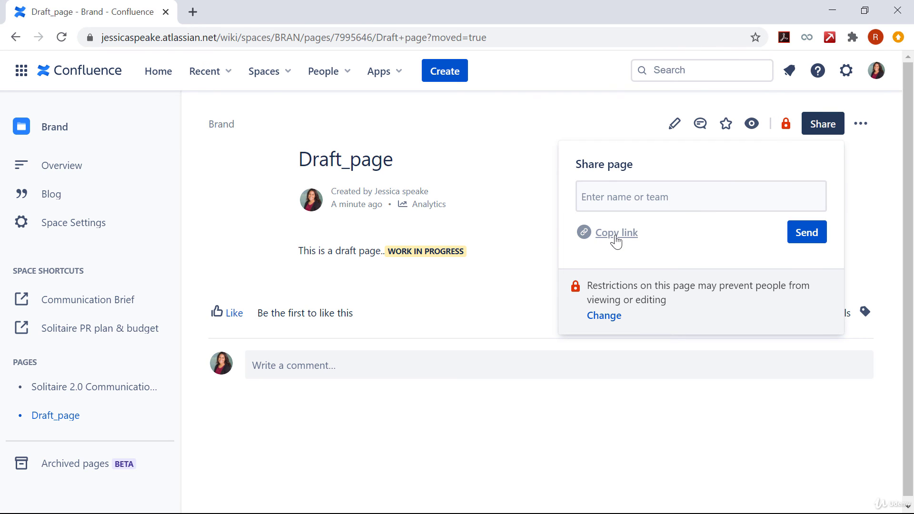
{"action": "left_click", "coordinate": [612, 200]}
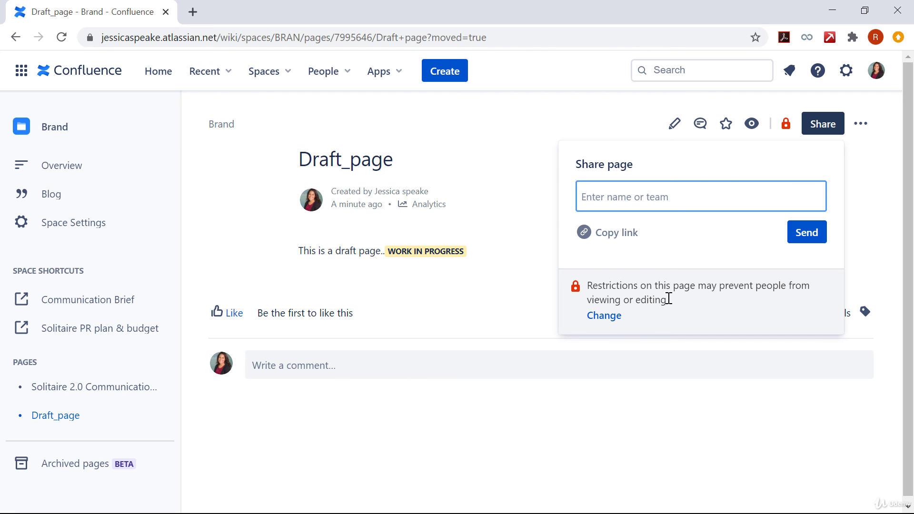
{"action": "left_click", "coordinate": [767, 425]}
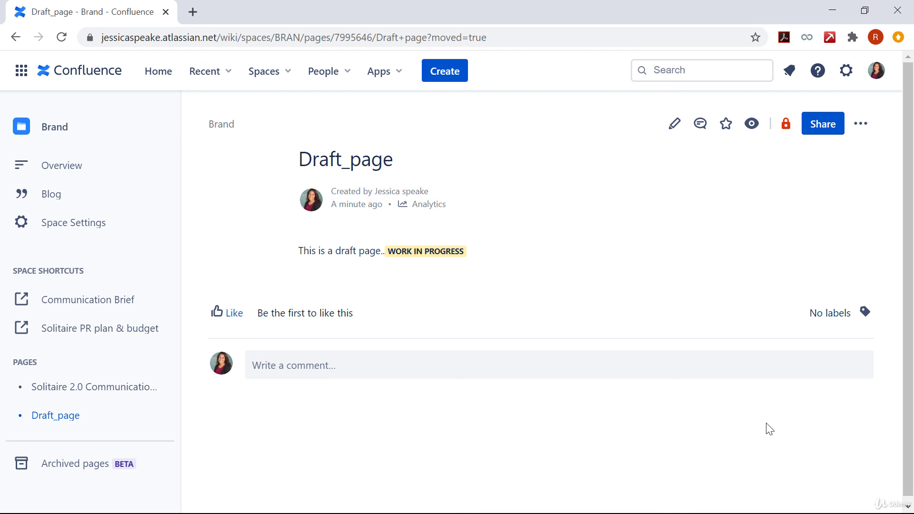
Delete Draft_page, confirm sending it to the trash, and look over the Brand space overview.
{"action": "left_click", "coordinate": [861, 123]}
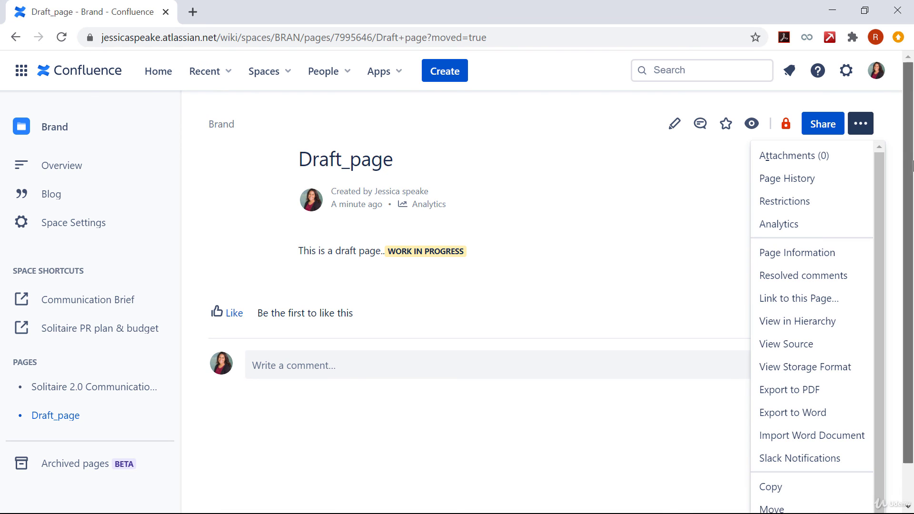
{"action": "scroll", "coordinate": [909, 286], "scroll_direction": "down", "scroll_amount": 1}
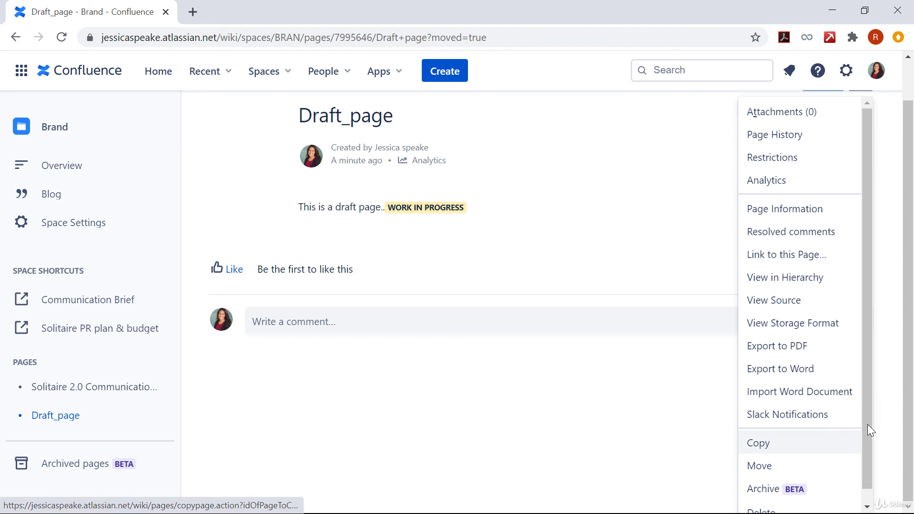
{"action": "scroll", "coordinate": [869, 424], "scroll_direction": "down", "scroll_amount": 1}
{"action": "left_click", "coordinate": [762, 500]}
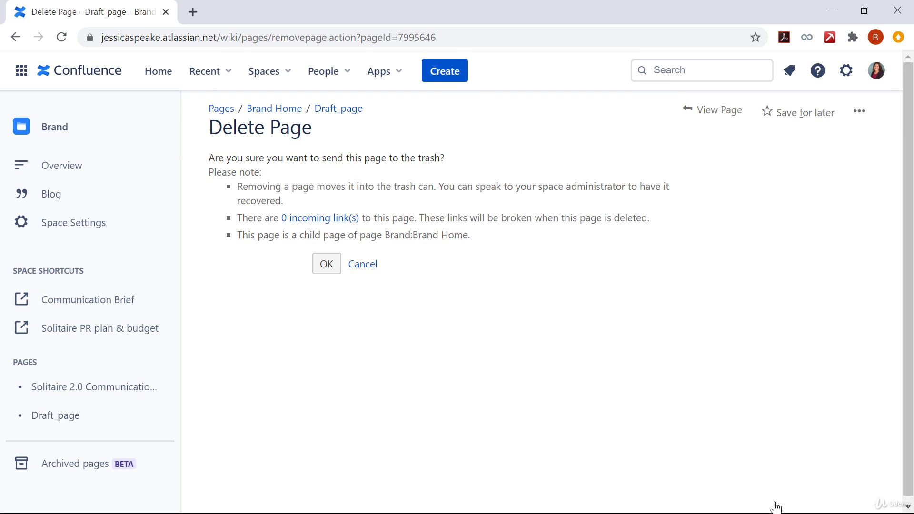
{"action": "left_click", "coordinate": [328, 271]}
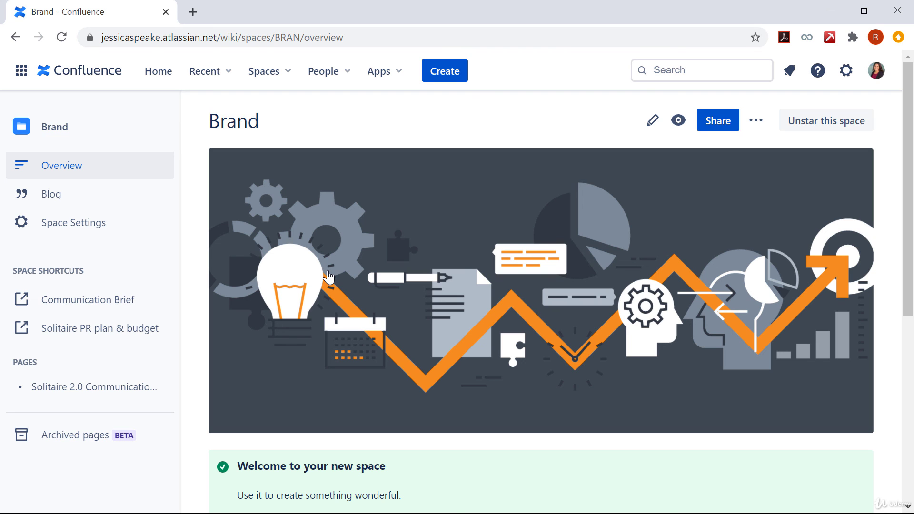
{"action": "scroll", "coordinate": [329, 277], "scroll_direction": "down", "scroll_amount": 2}
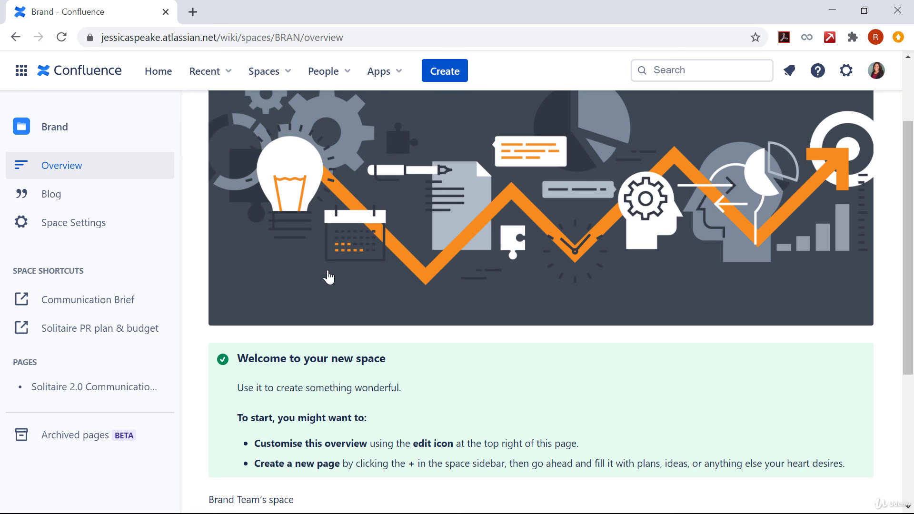